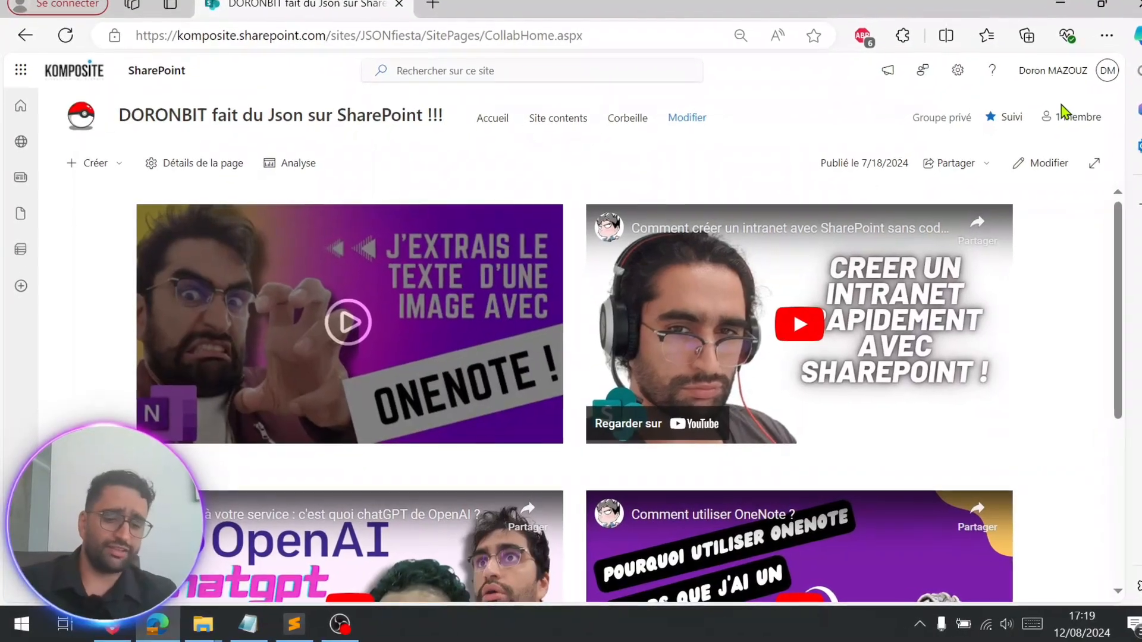
key("alt+Tab")
key("alt+Tab")
key("alt+Tab")
key("alt+Tab")
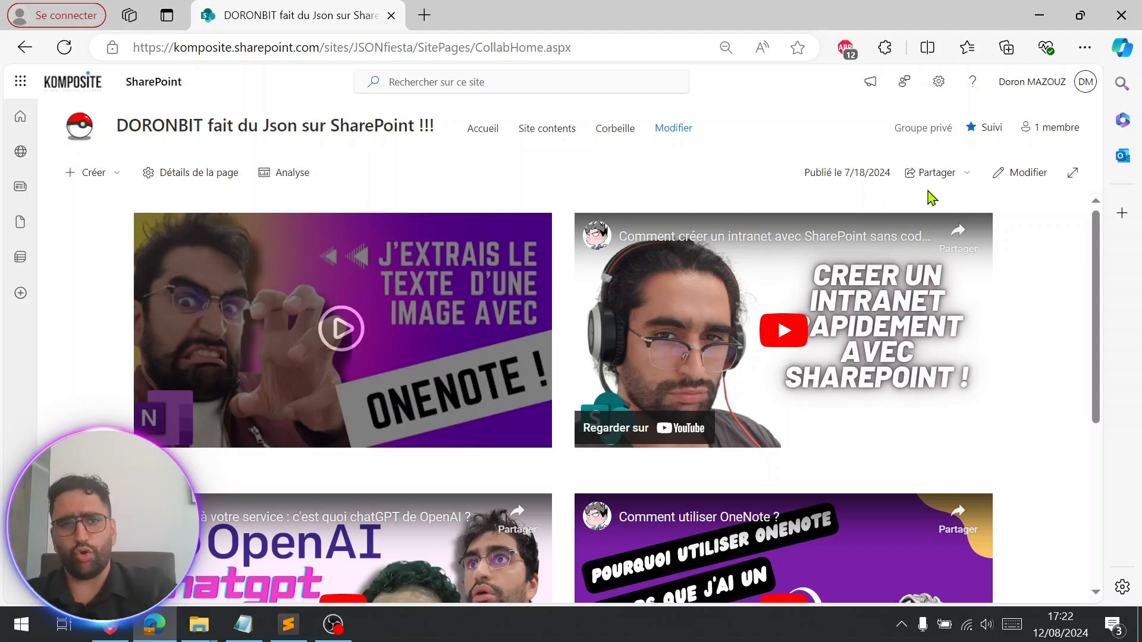
Create a blank document library named 'removeSync bouton' from the site contents, without showing it in the site navigation.
left_click(939, 80)
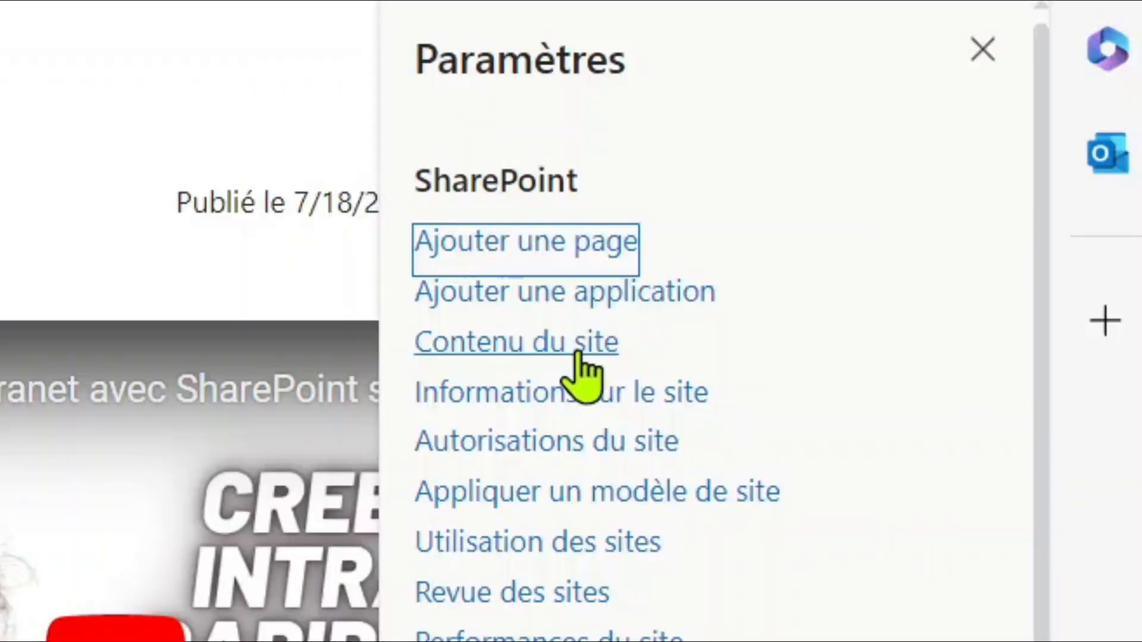
left_click(578, 355)
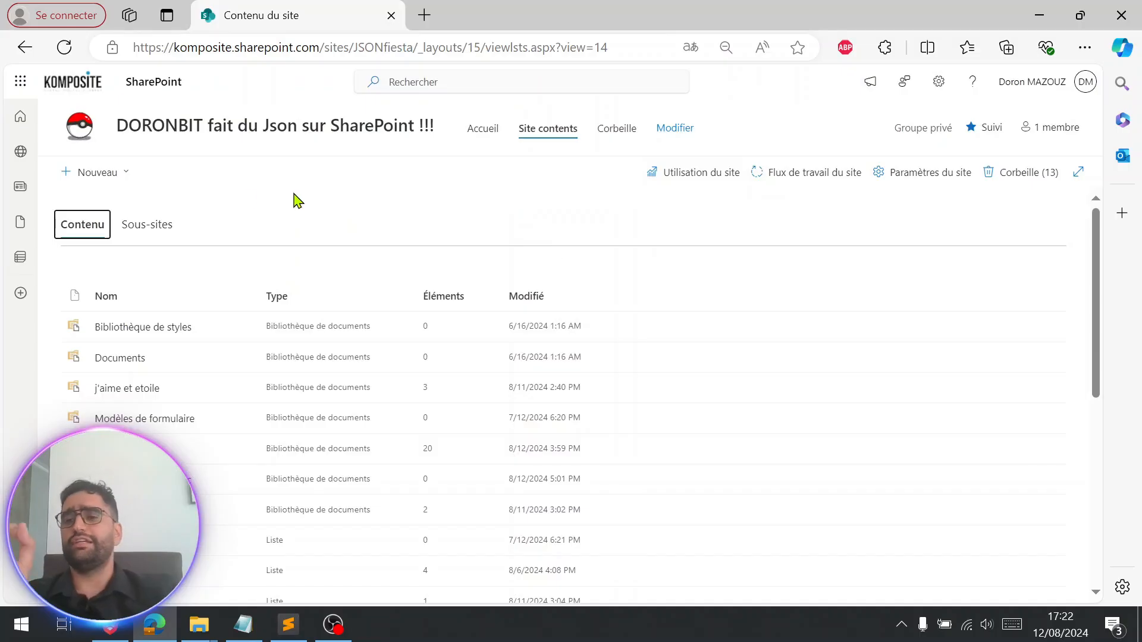
left_click(94, 174)
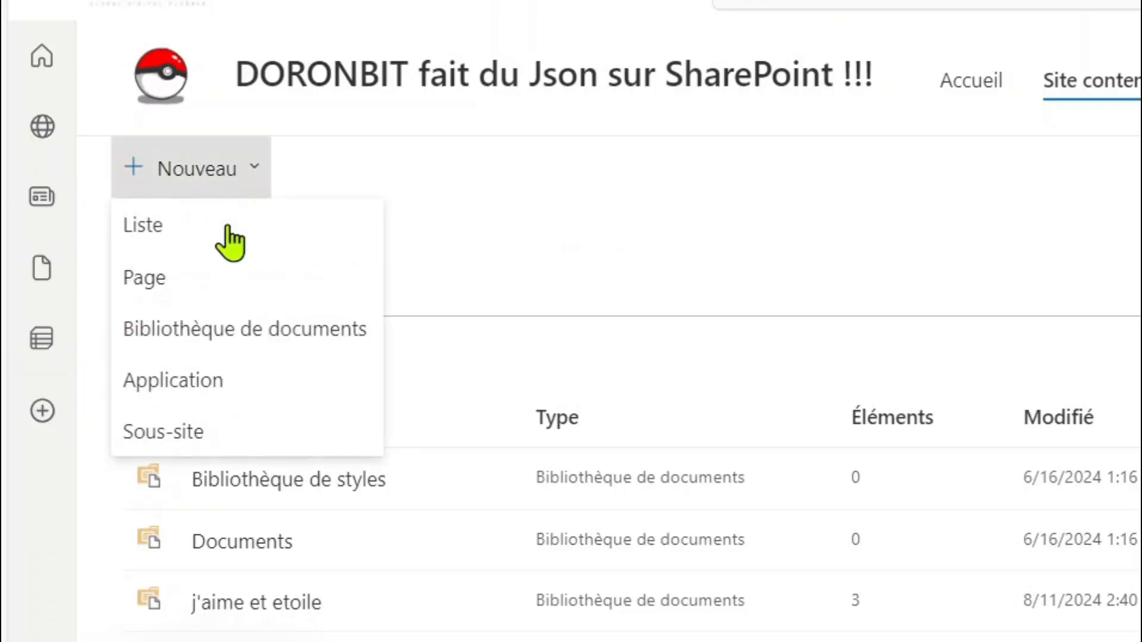
left_click(205, 347)
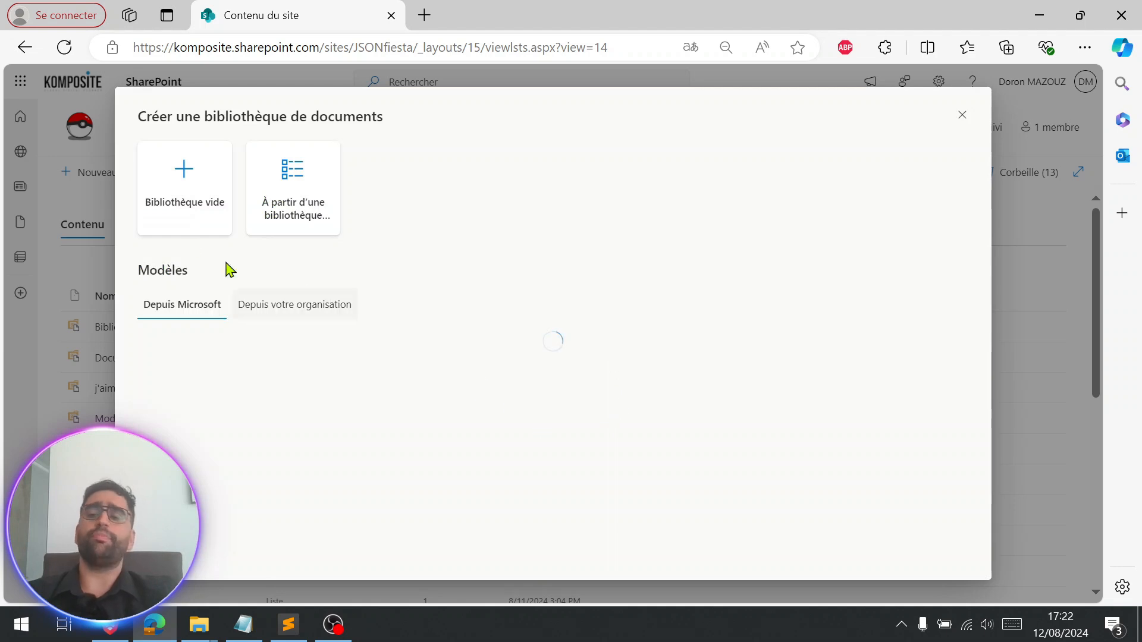
left_click(185, 188)
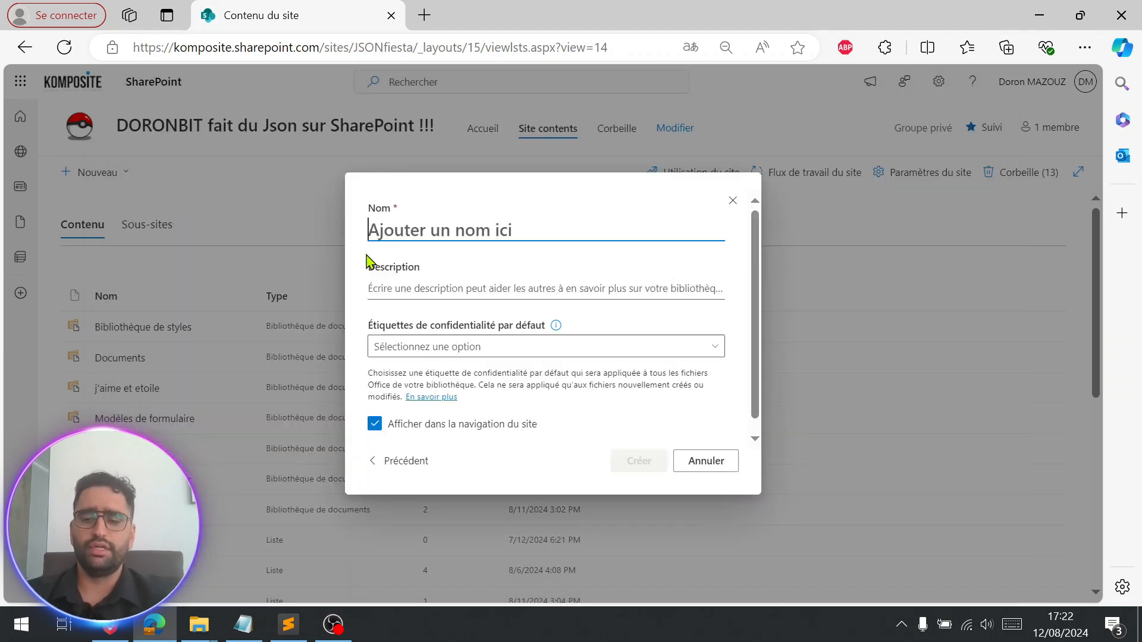
type("removeSyncbutto")
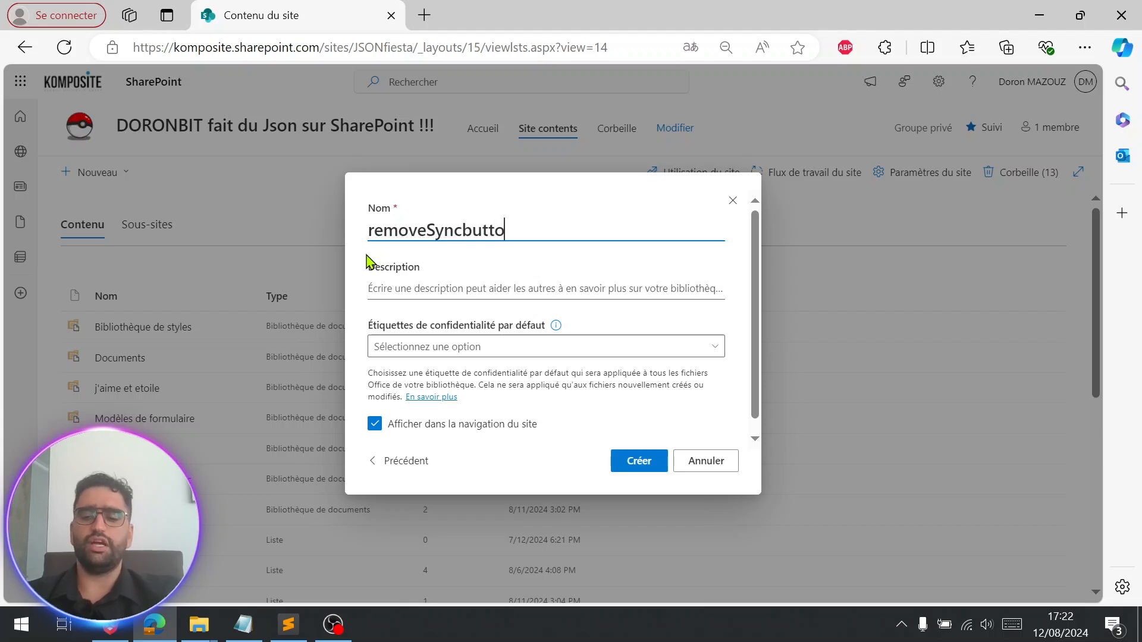
type("n")
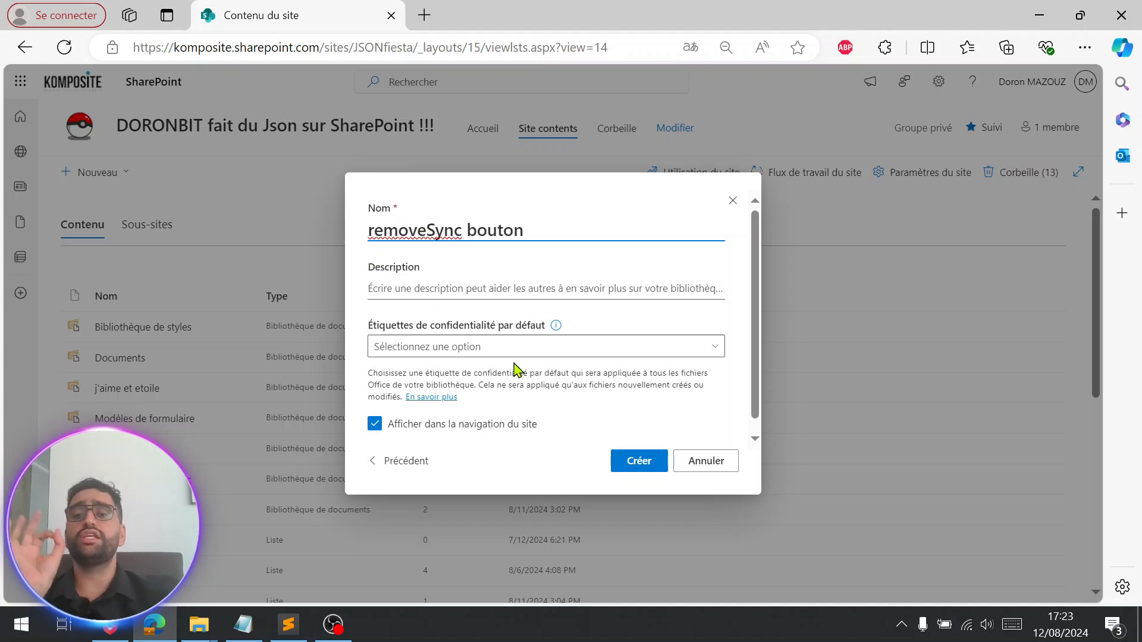
left_click(375, 424)
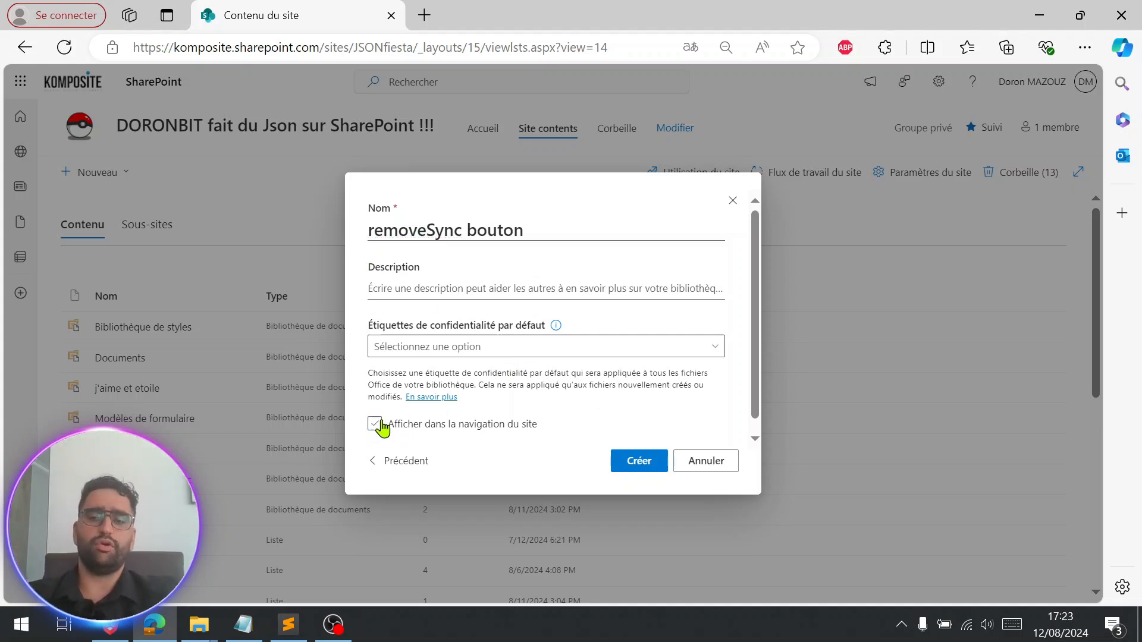
left_click(640, 470)
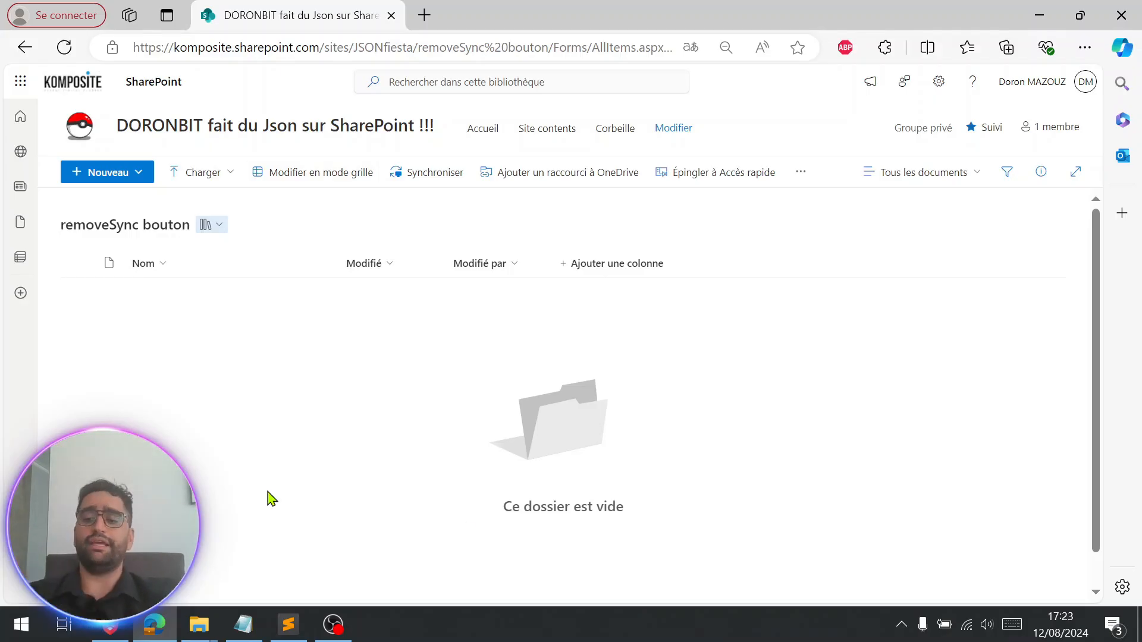
key("super+shift+s")
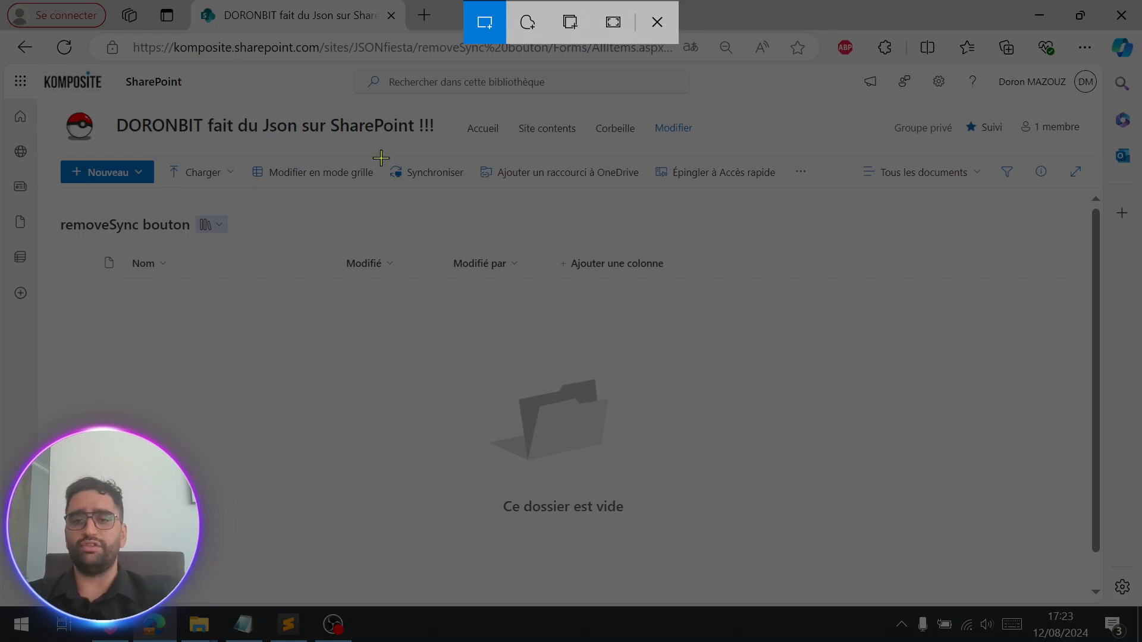
left_click_drag(380, 158, 472, 195)
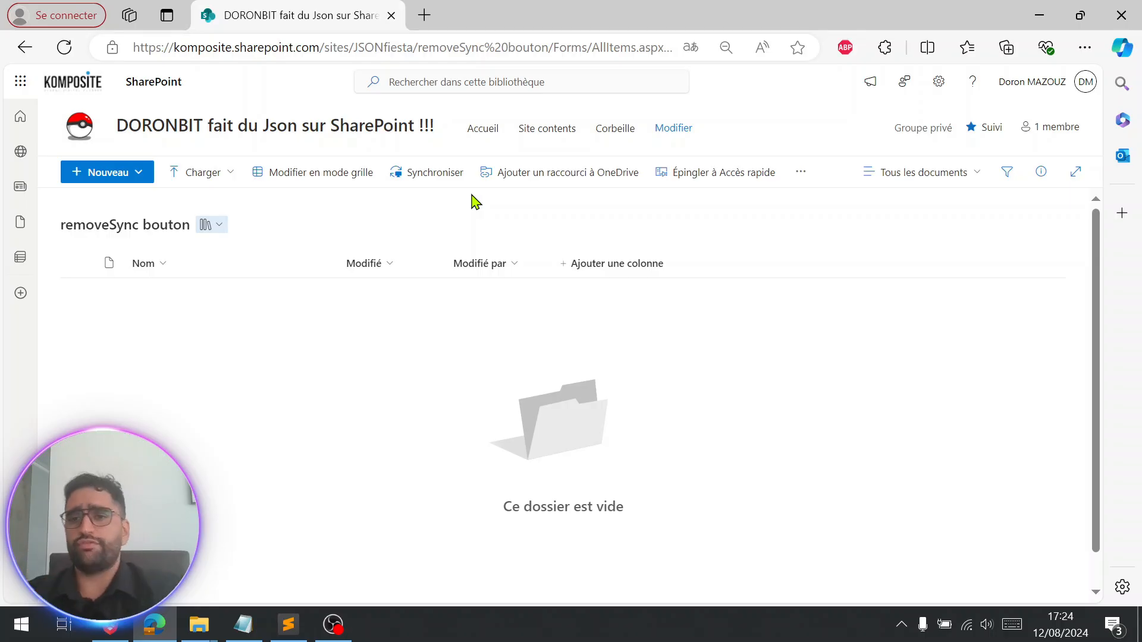
Create a new Word document in the library and return to the library tab.
left_click(121, 173)
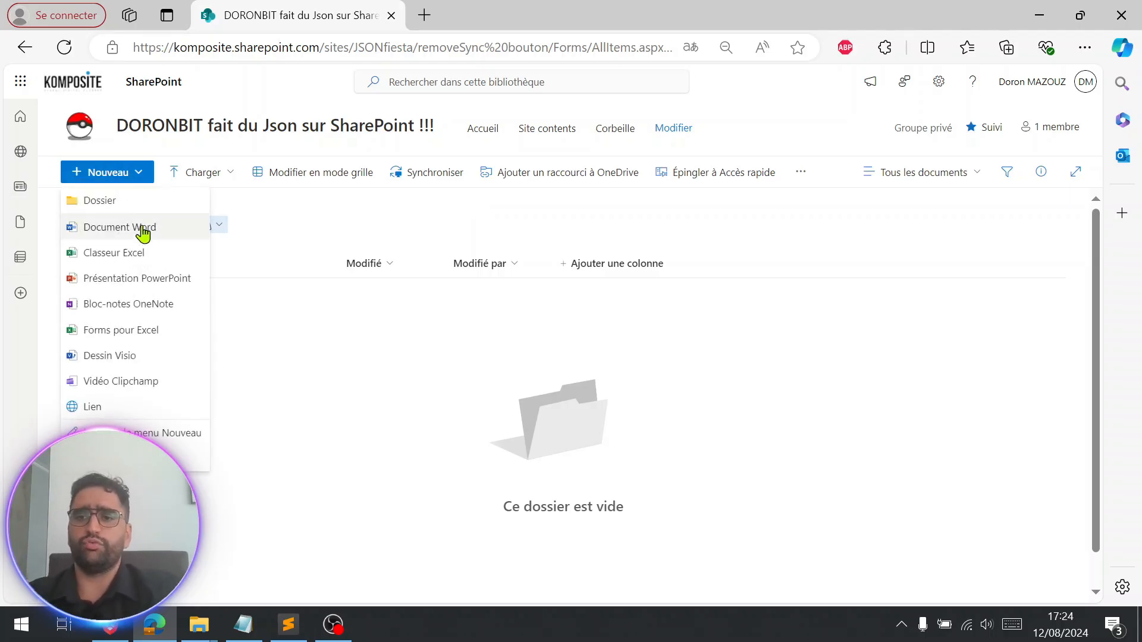
left_click(143, 225)
left_click(321, 9)
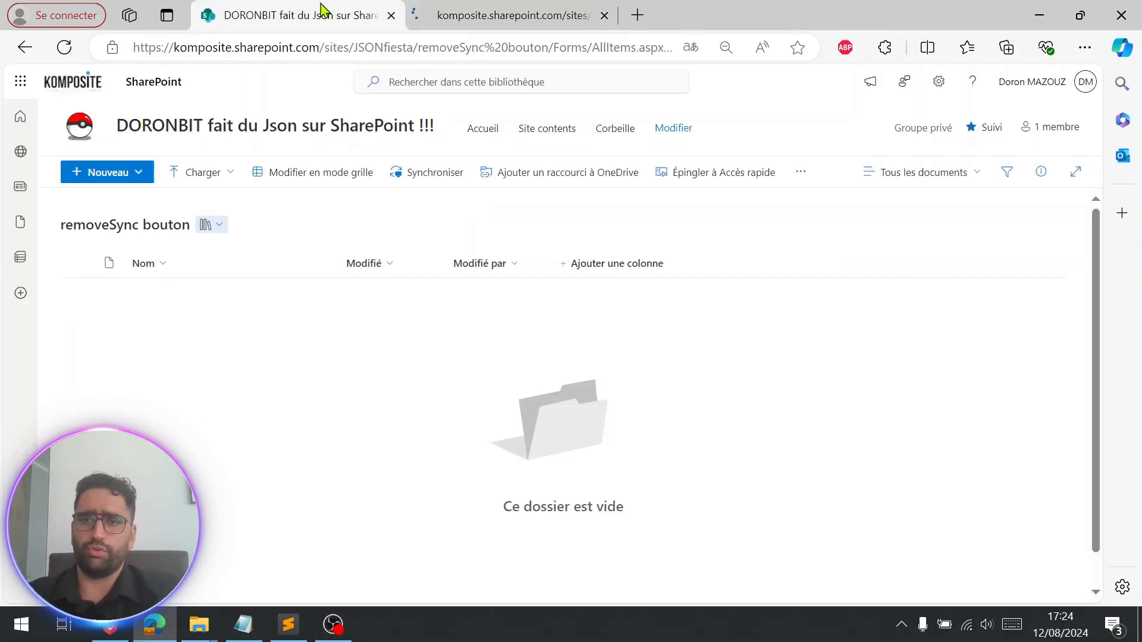
Create a new Excel workbook in the library and return to the library tab.
left_click(135, 178)
left_click(141, 226)
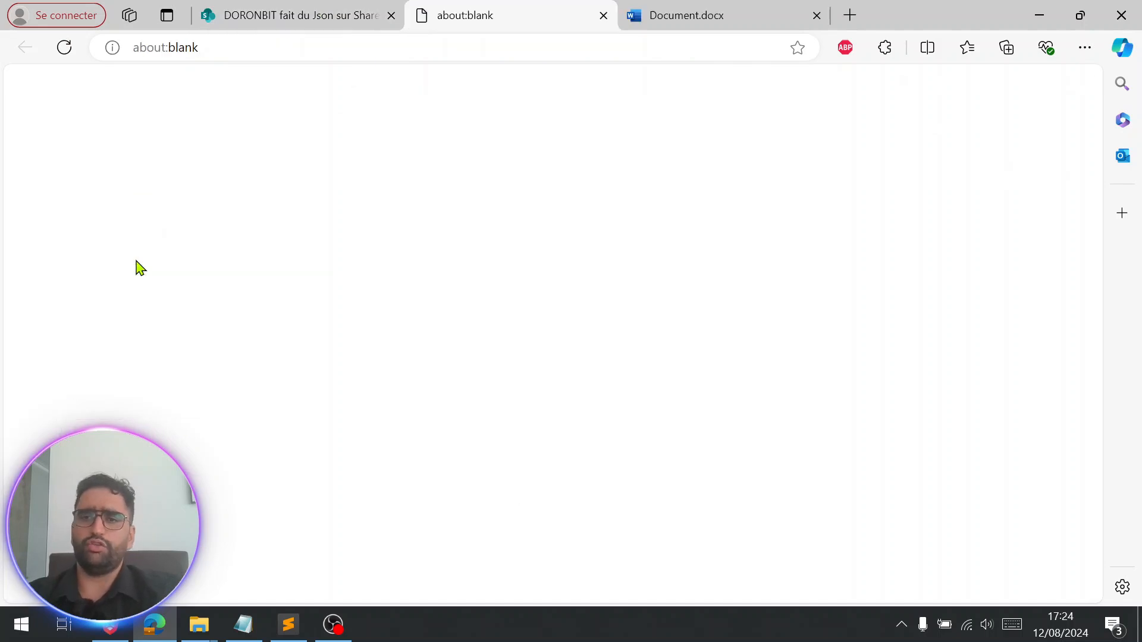
left_click(266, 8)
Create a new PowerPoint presentation in the library, return to the library tab and refresh the page.
left_click(111, 173)
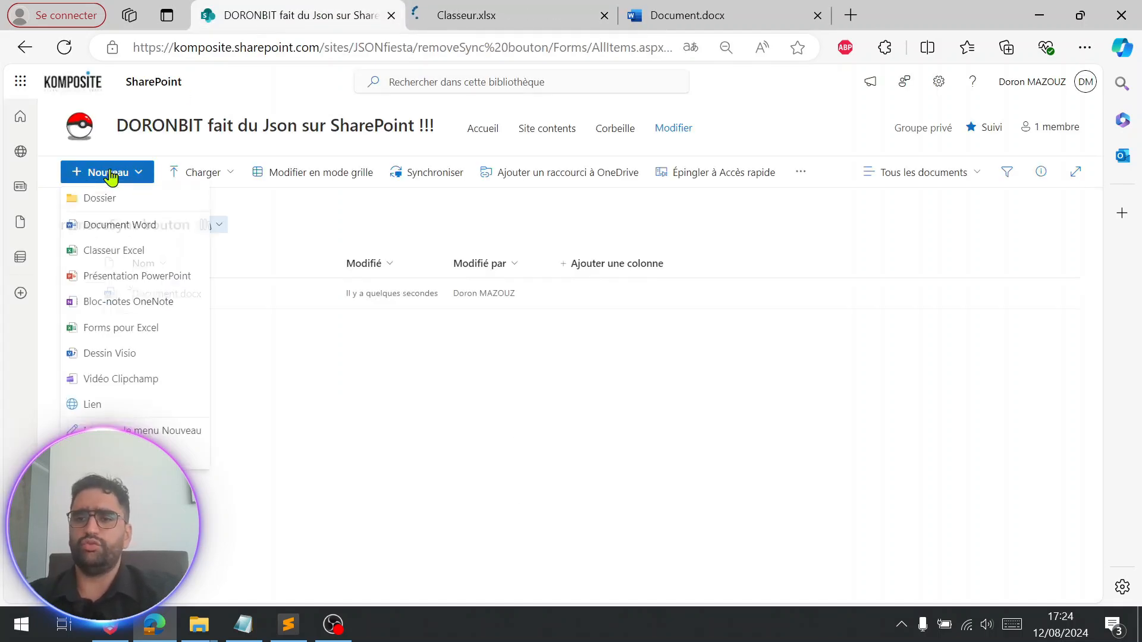
left_click(134, 277)
left_click(285, 11)
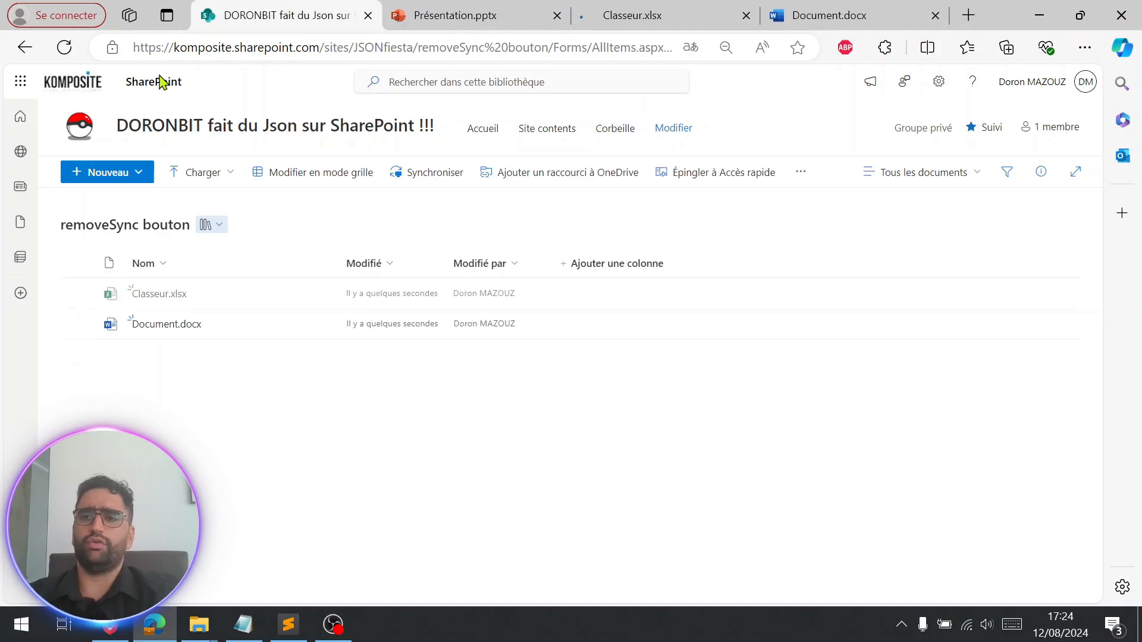
left_click(64, 47)
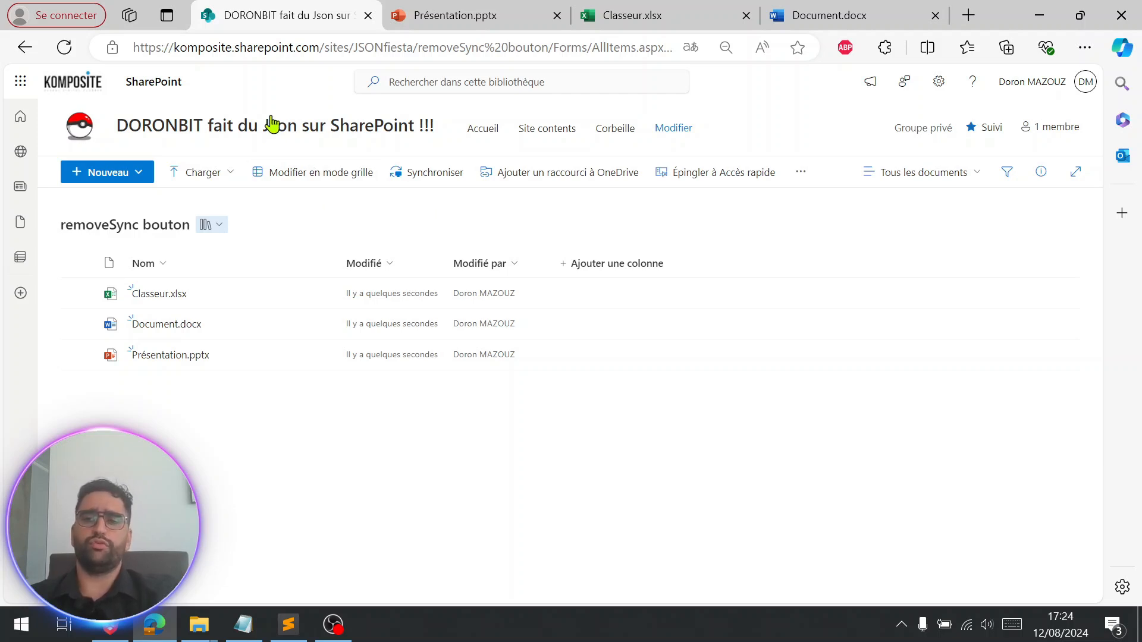
left_click(276, 134)
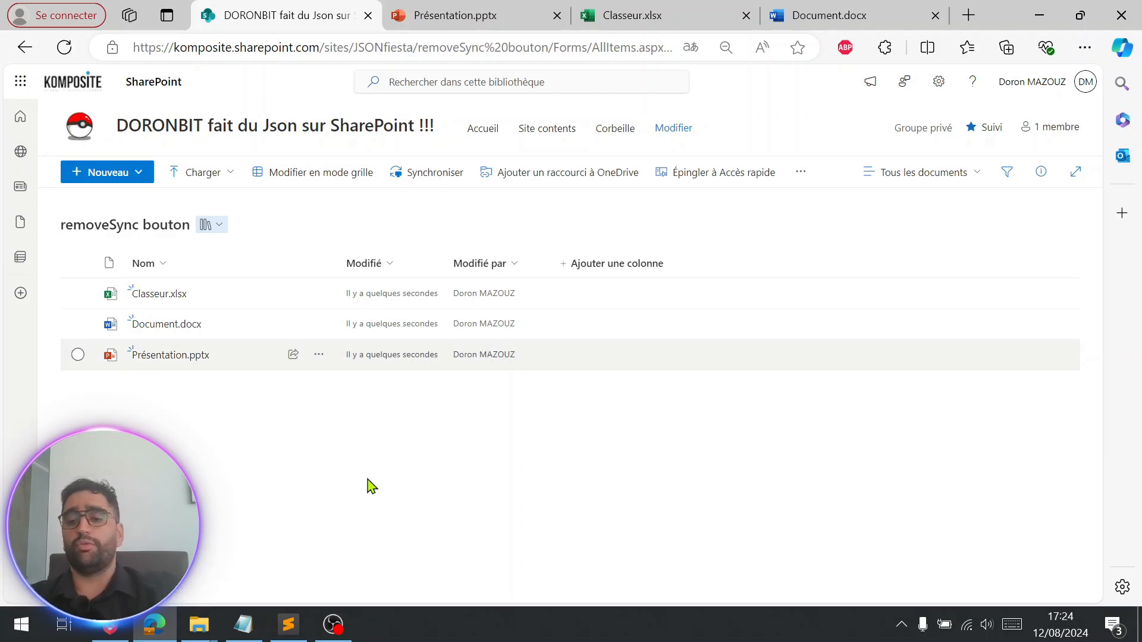
Switch to Sublime Text and copy the JSON that hides the 'sync' command, then return to the browser.
left_click(288, 624)
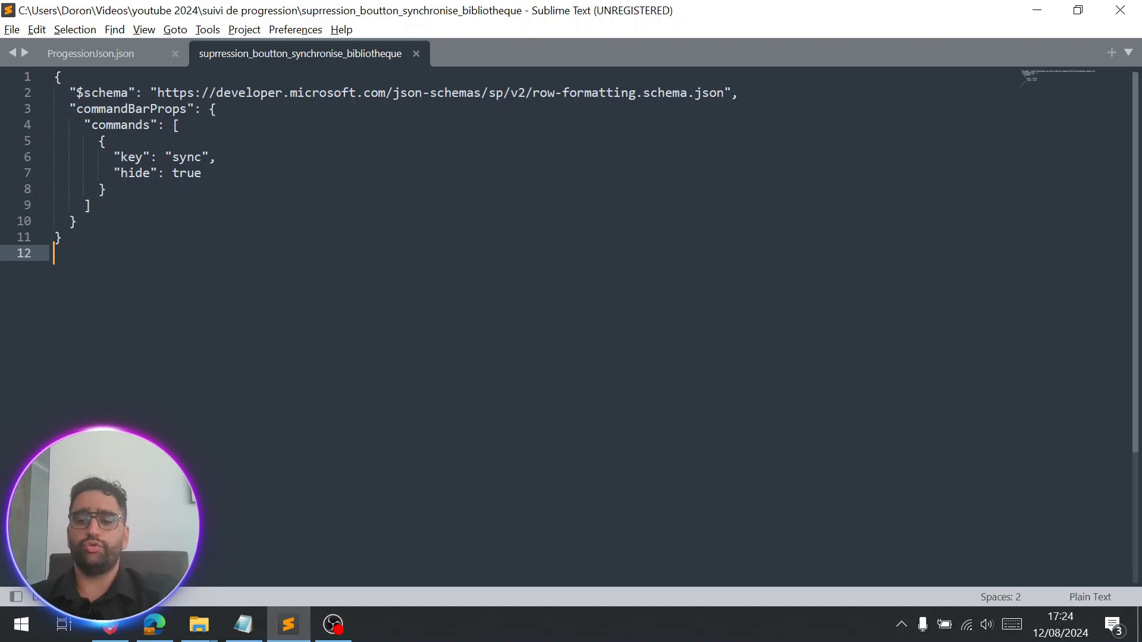
key("ctrl+a")
key("alt+Tab")
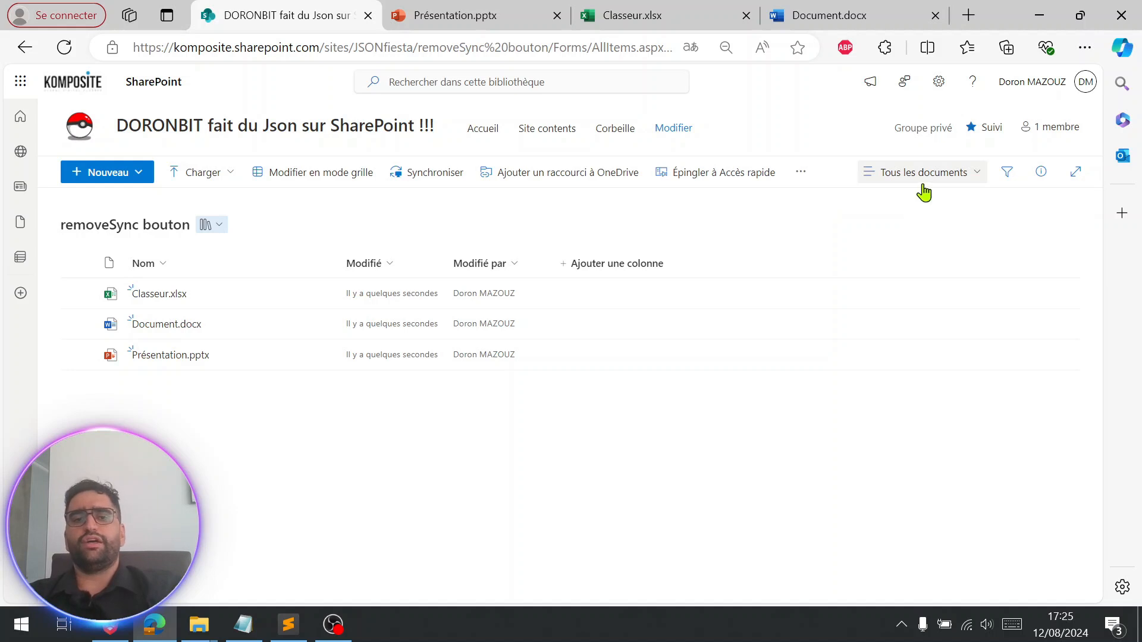
Format the current view in advanced mode, replacing the existing JSON with the pasted sync-hiding code, and save it.
left_click(931, 181)
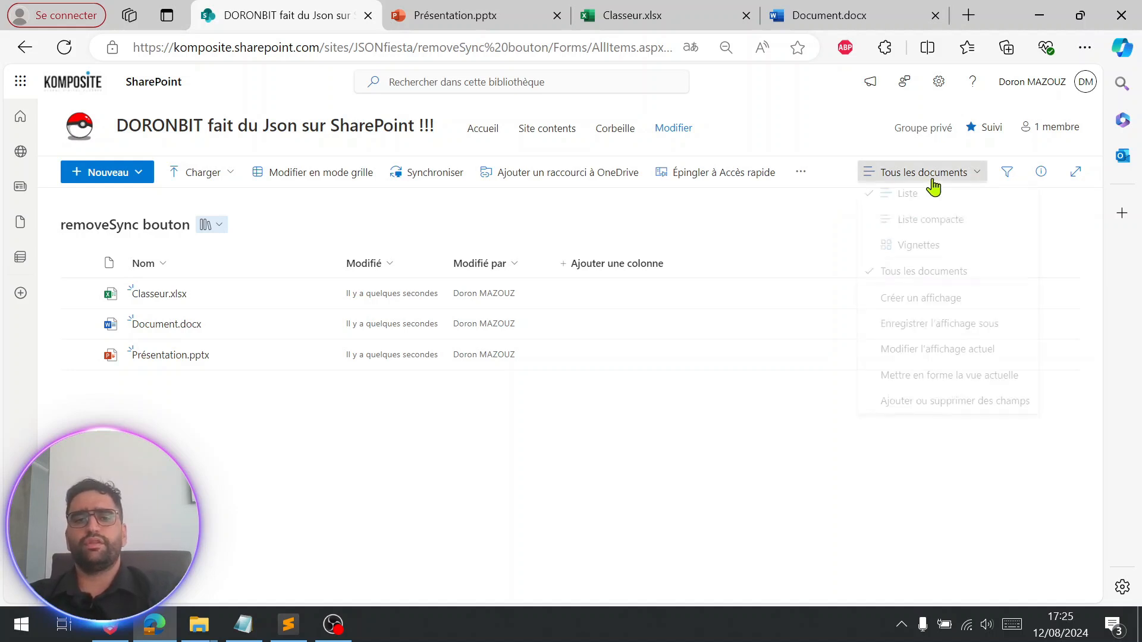
left_click(946, 385)
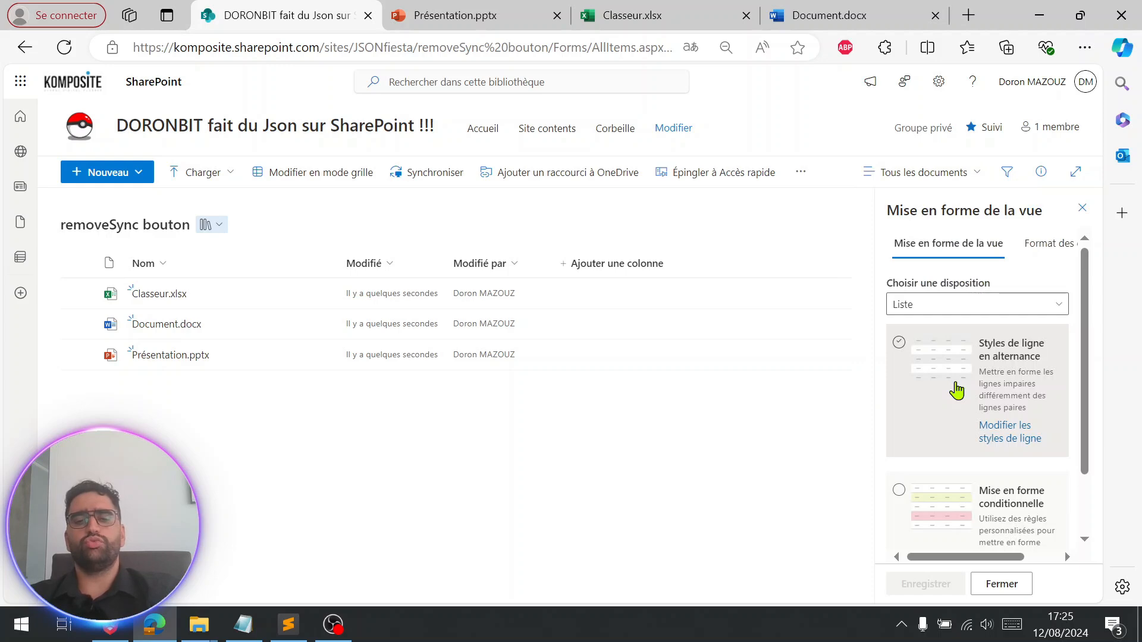
scroll(956, 390, "down", 2)
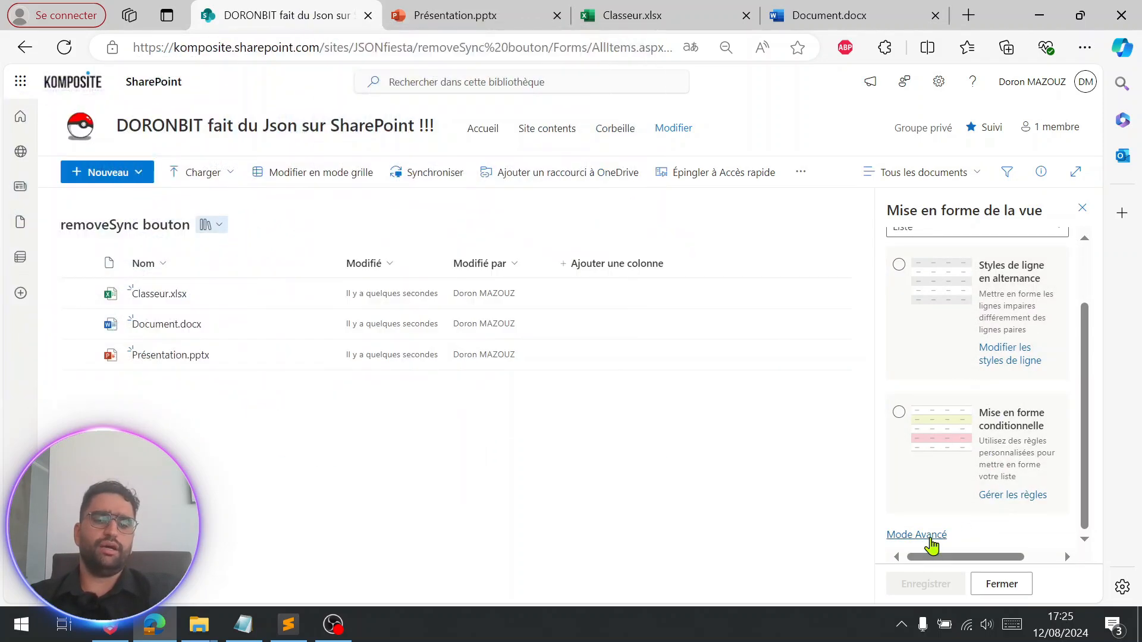
left_click(929, 536)
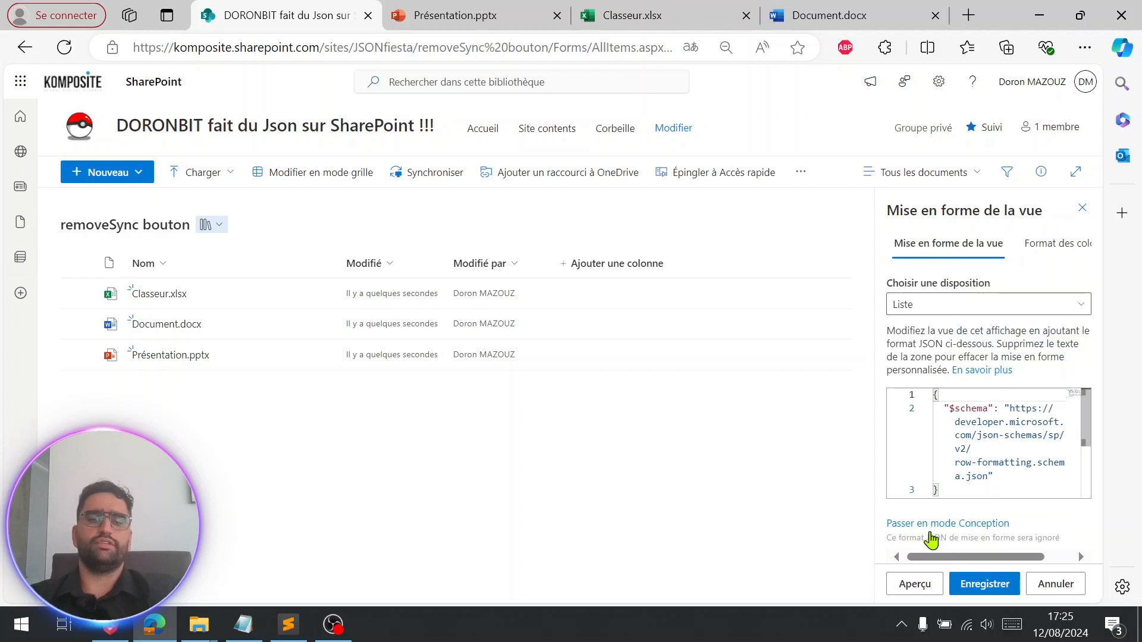
left_click(993, 442)
key("ctrl+a")
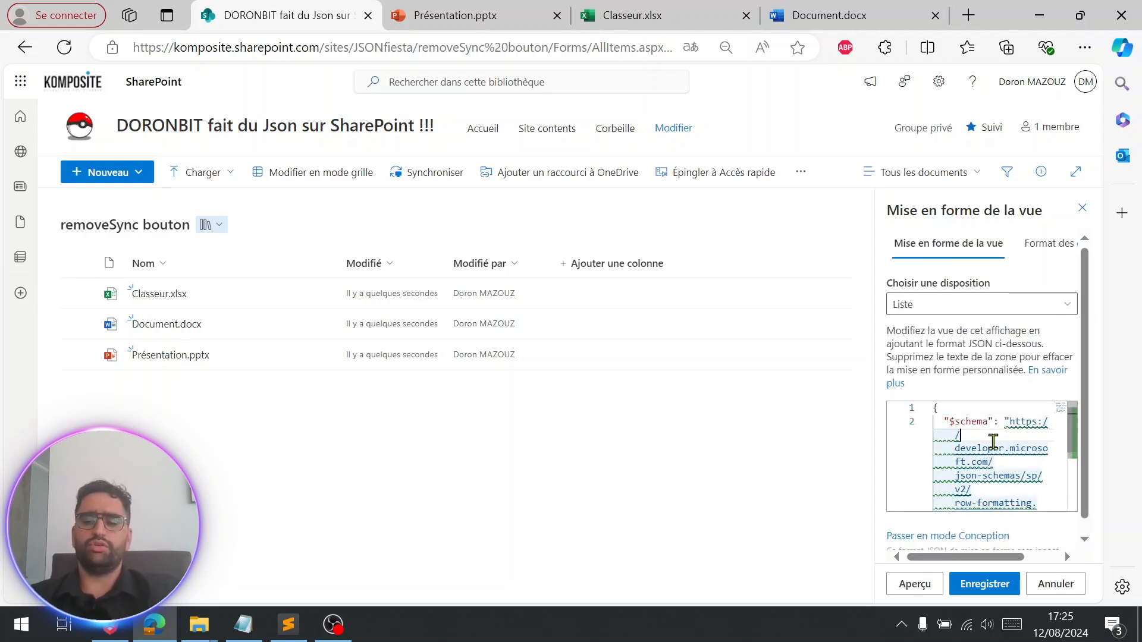
key("ctrl+a")
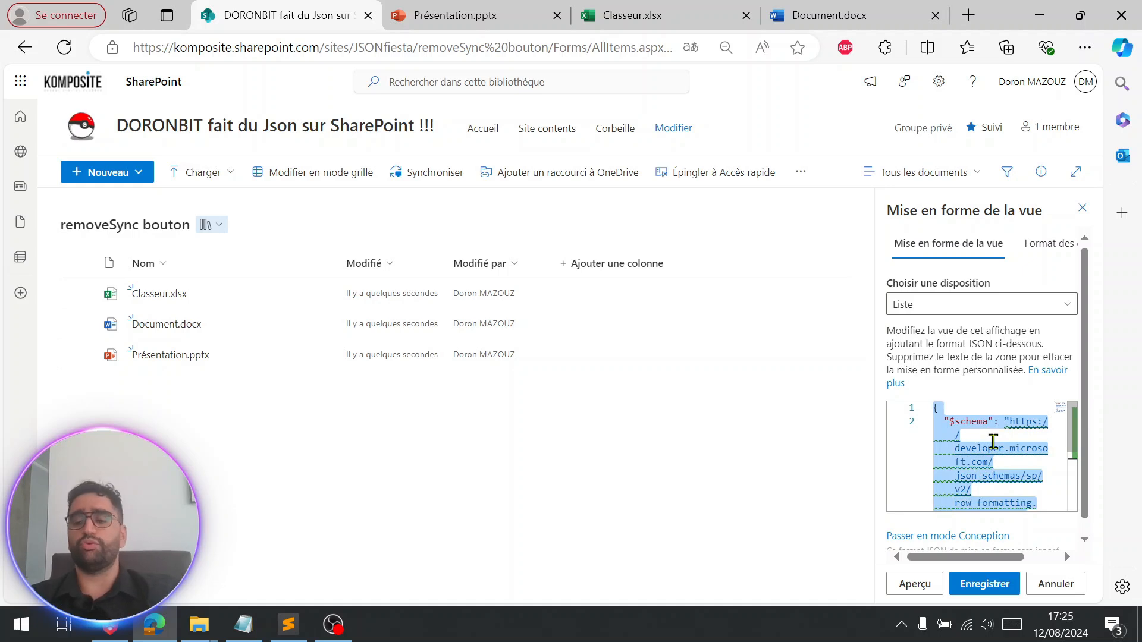
key("Delete")
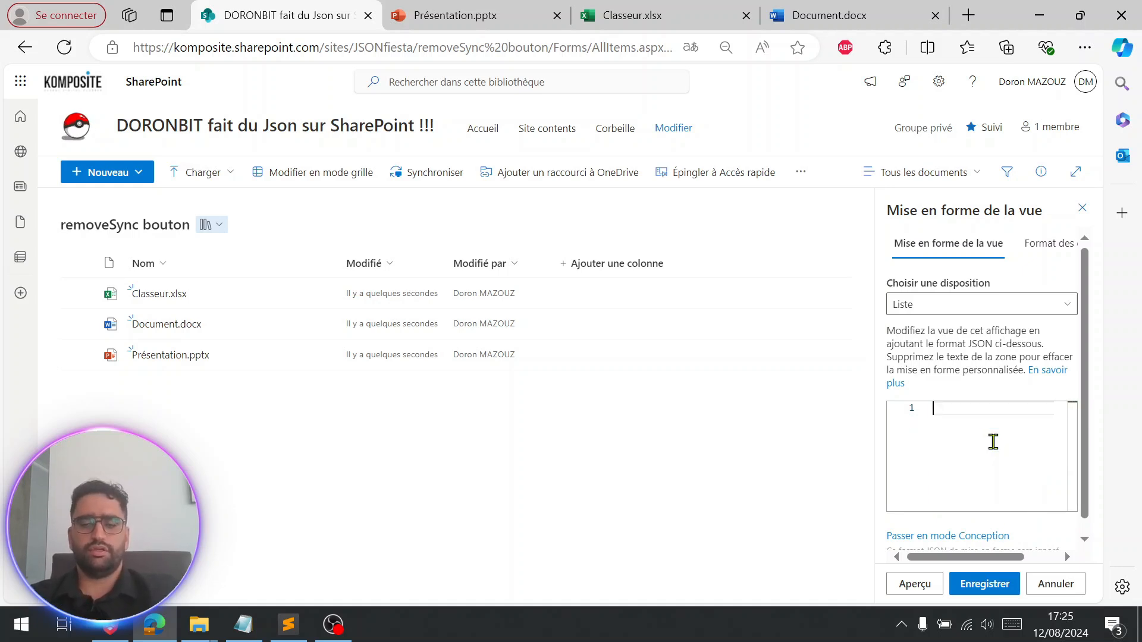
key("ctrl+v")
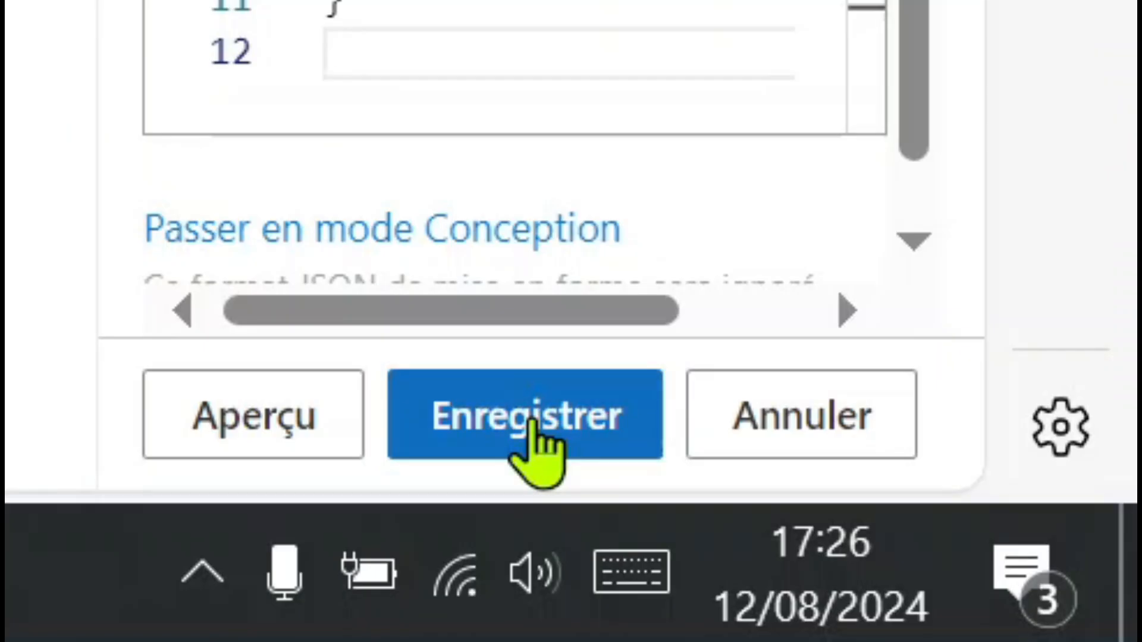
left_click(984, 588)
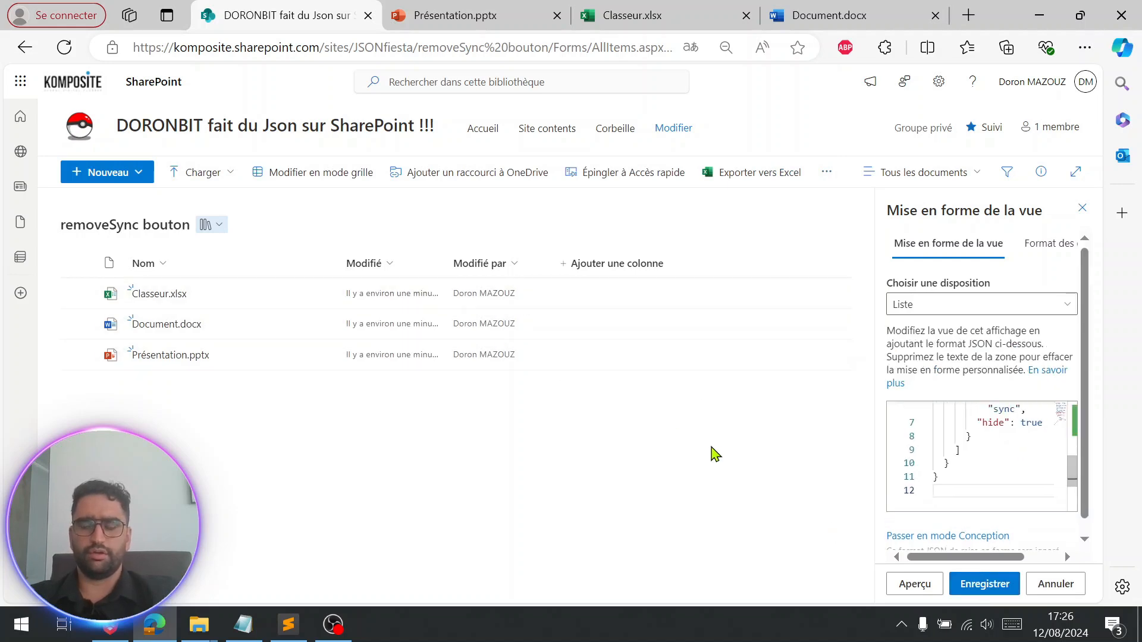
key("super+shift+s")
left_click_drag(58, 151, 871, 195)
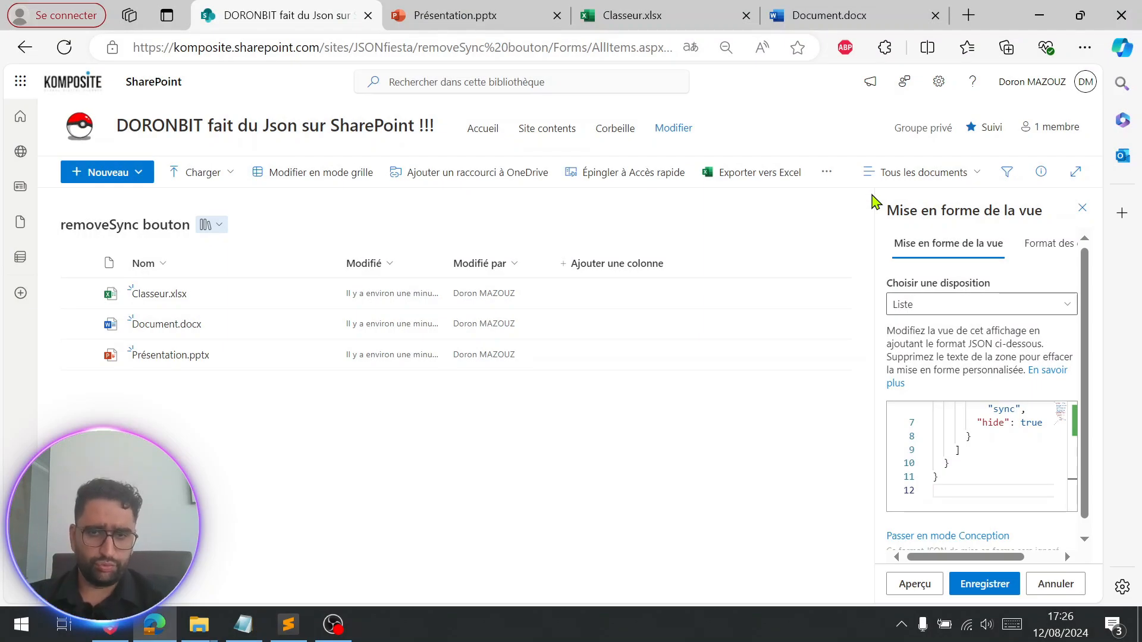